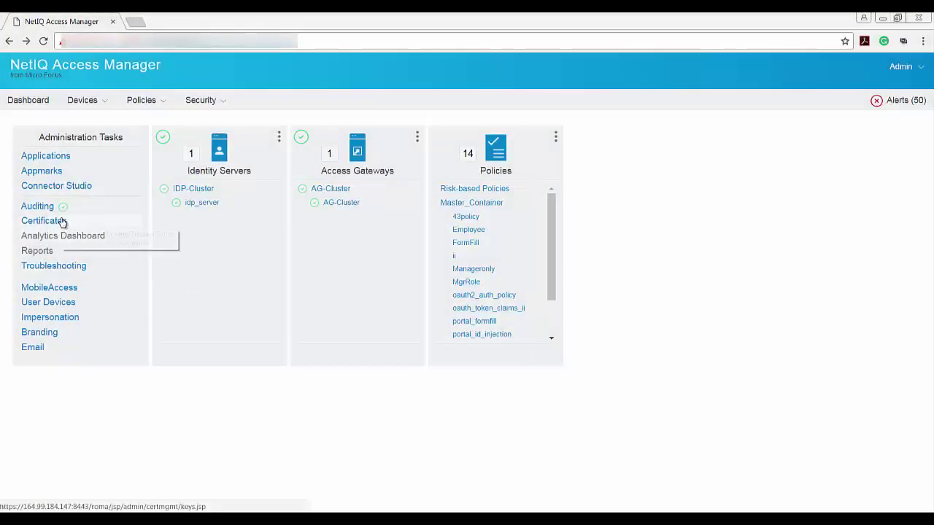
# Step: Open the csr_with_nam certificate's details from the Certificates list
pyautogui.click(63, 222)
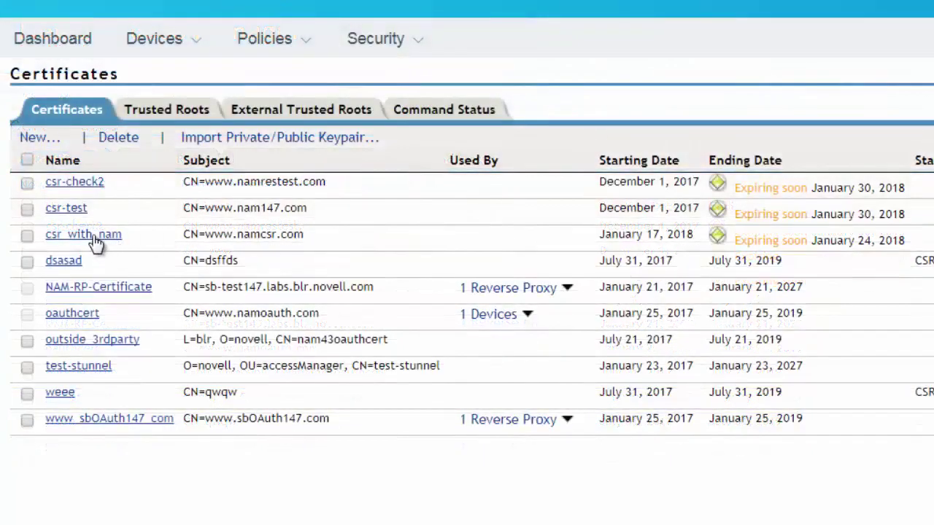
pyautogui.click(97, 240)
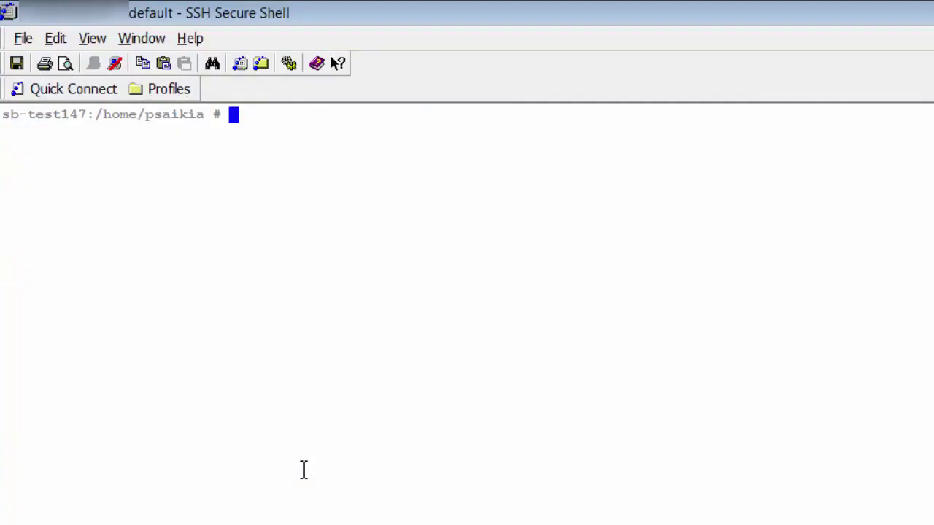
# Step: List the home directory to see cacert.pem, namcsr.txt and privkey.pem
pyautogui.write('l')
pyautogui.press('Return')
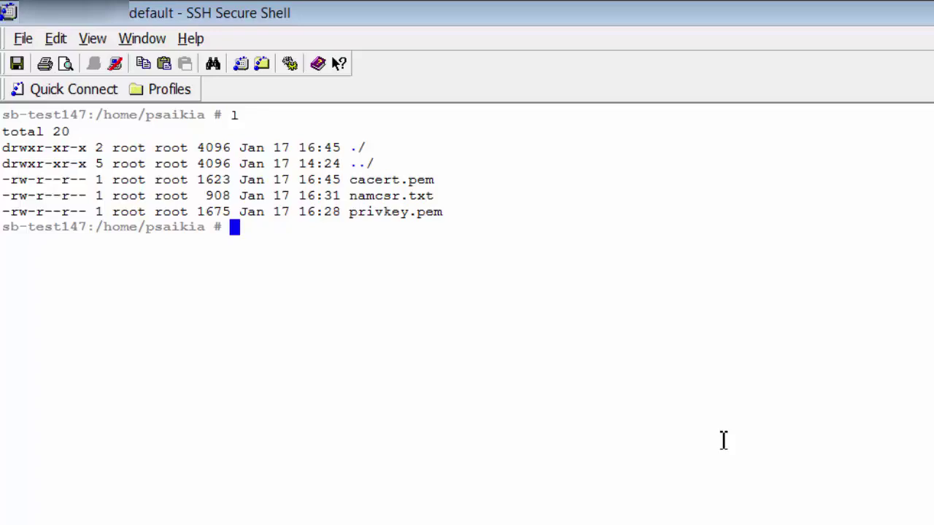
# Step: Sign namcsr.txt with cacert.pem and privkey.pem into a 180-day server.crt, then confirm the new files
pyautogui.write('openssl x509 -req -in namcsr.txt -CA cacert.pem ')
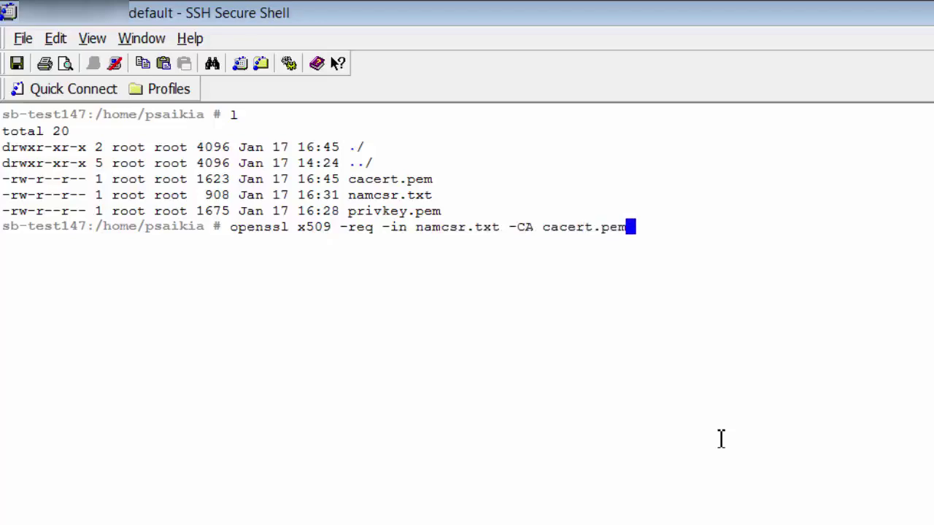
pyautogui.write('-CAkey privkey.pem -out server.crt -days 180 -CA')
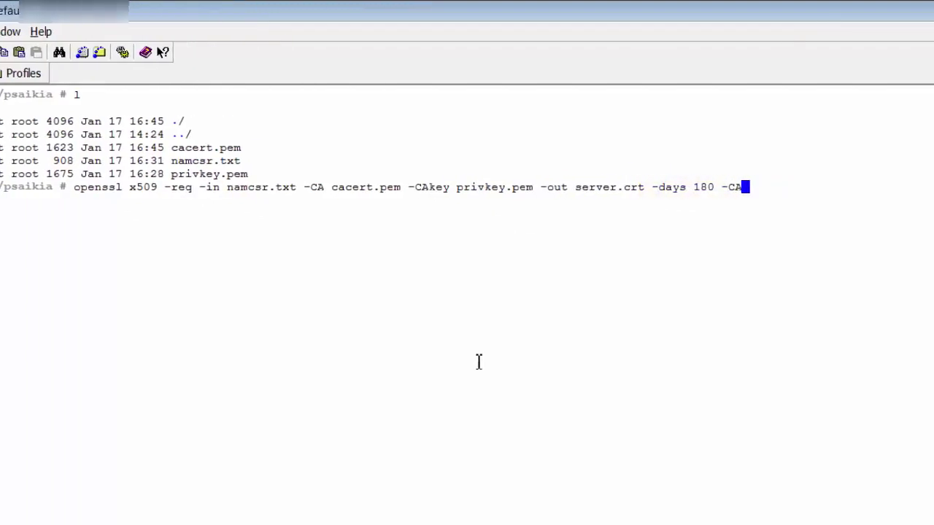
pyautogui.write('createserial -CAserial server.se')
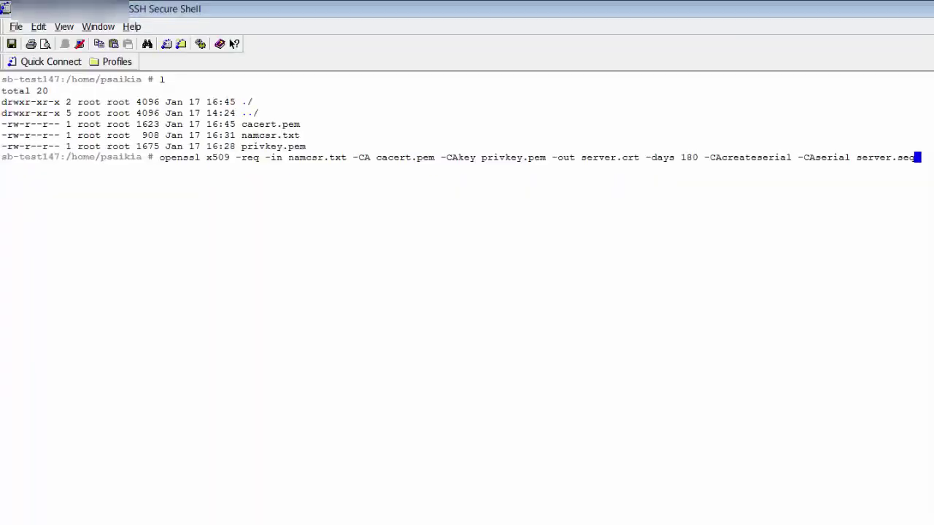
pyautogui.press('Return')
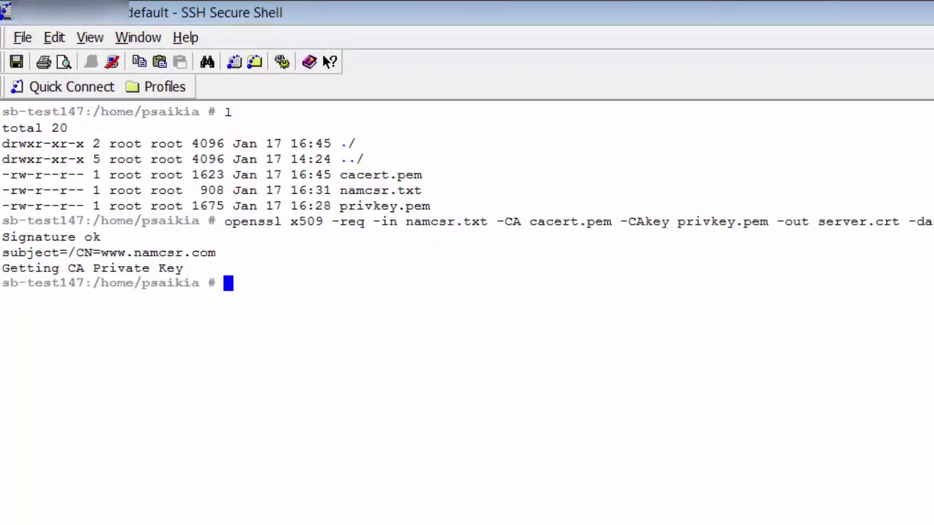
pyautogui.write('l')
pyautogui.press('Return')
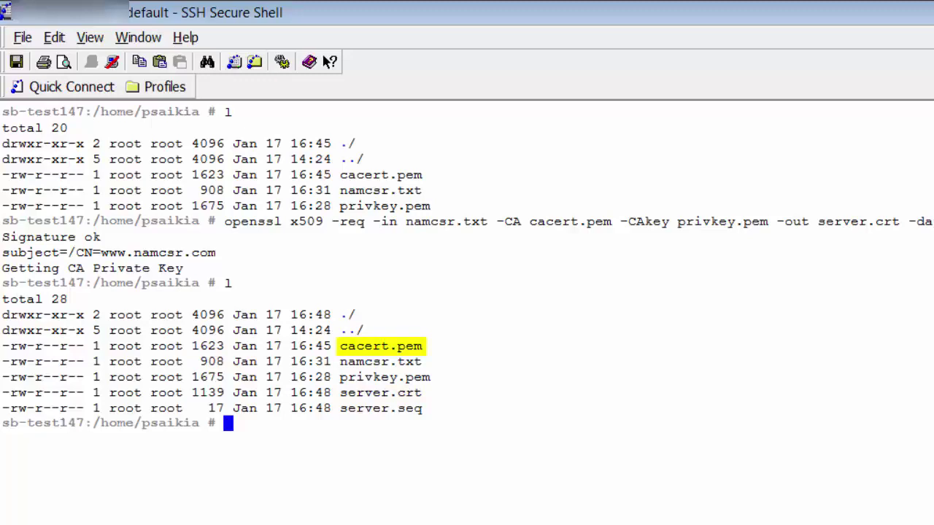
# Step: Clear the terminal, print server.crt, and copy its full PEM certificate text
pyautogui.write('clear')
pyautogui.press('Return')
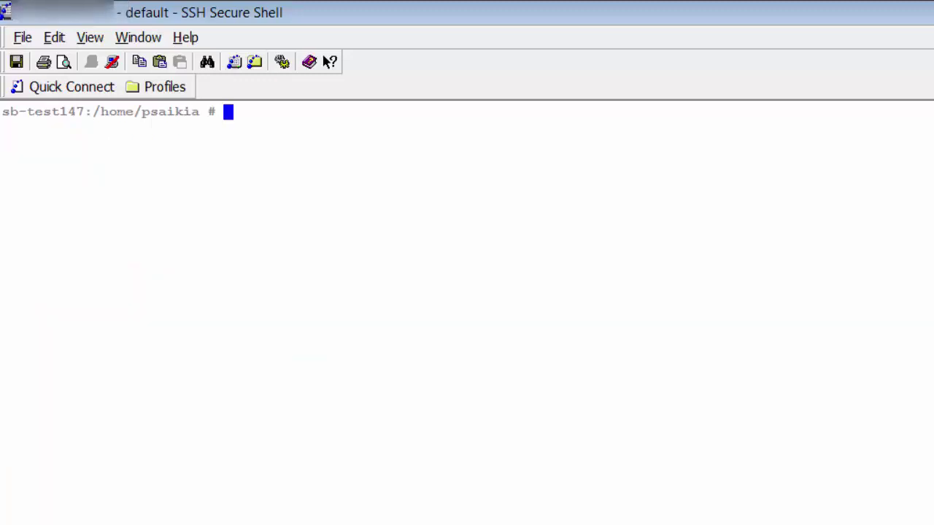
pyautogui.write('cat server.')
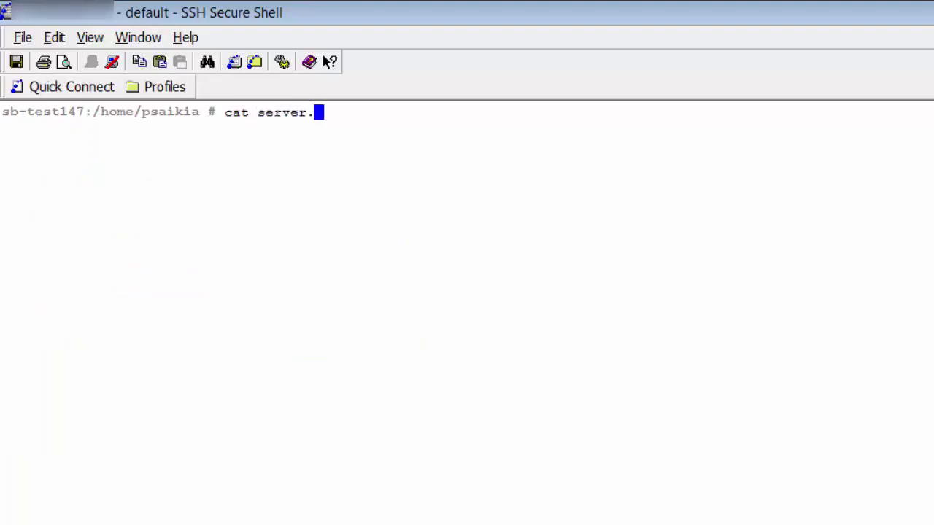
pyautogui.write('c')
pyautogui.write('rt')
pyautogui.press('Return')
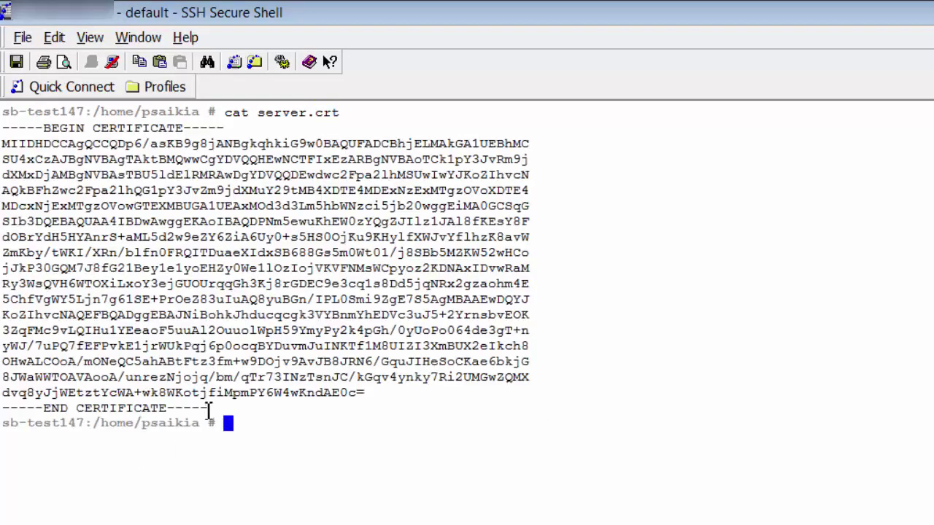
pyautogui.moveTo(209, 407)
pyautogui.mouseDown()
pyautogui.moveTo(22, 169)
pyautogui.moveTo(8, 130)
pyautogui.mouseUp()
pyautogui.rightClick(18, 143)
pyautogui.click(28, 155)
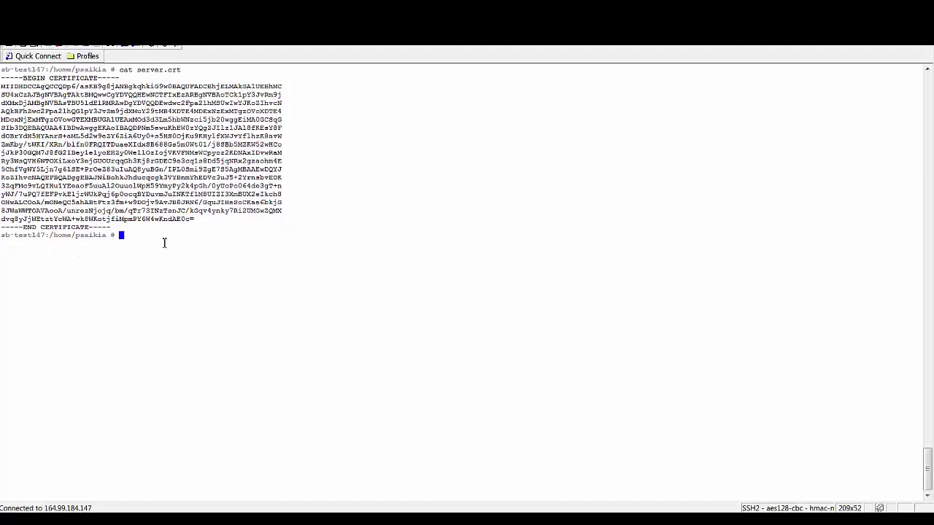
# Step: Paste the server.crt text as PEM/Base64 certificate data in csr_with_nam's Renew dialog
pyautogui.hotkey('alt', 'Tab')
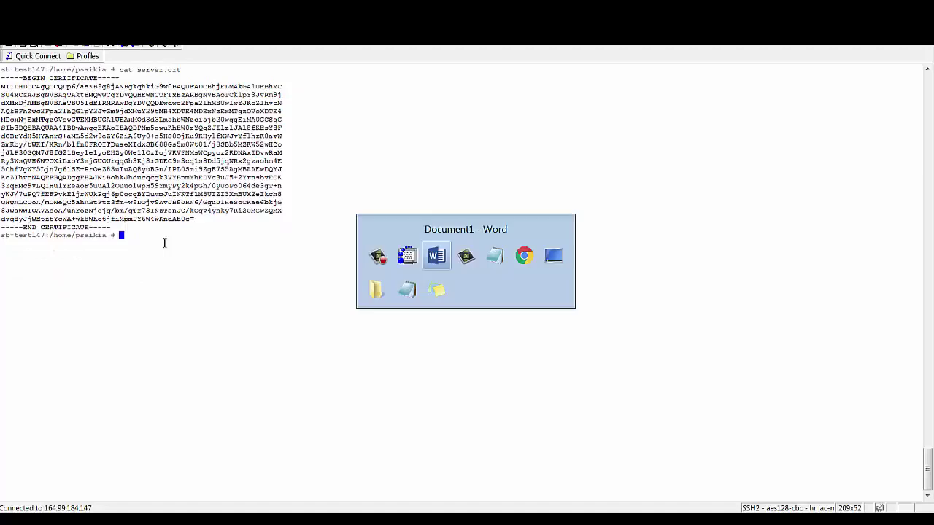
pyautogui.hotkey('alt', 'Tab')
pyautogui.hotkey('alt', 'Tab')
pyautogui.hotkey('alt', 'Tab')
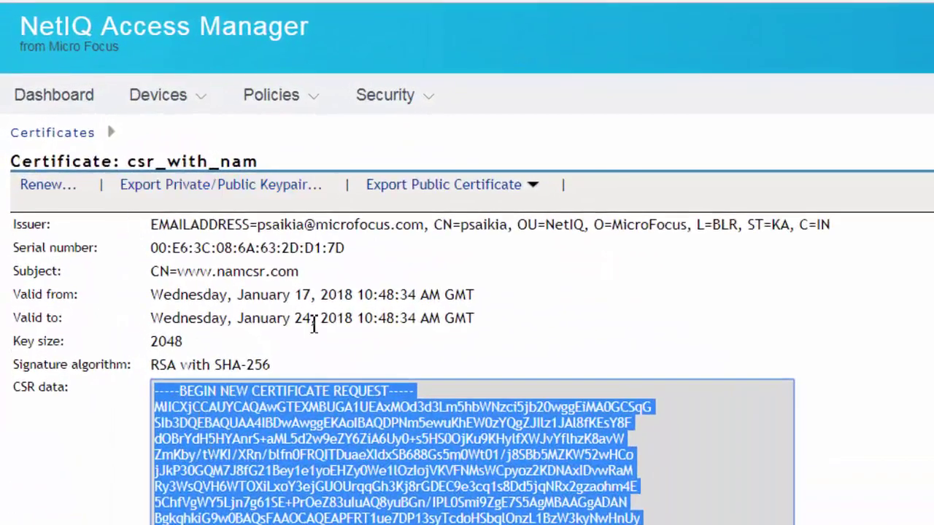
pyautogui.click(44, 177)
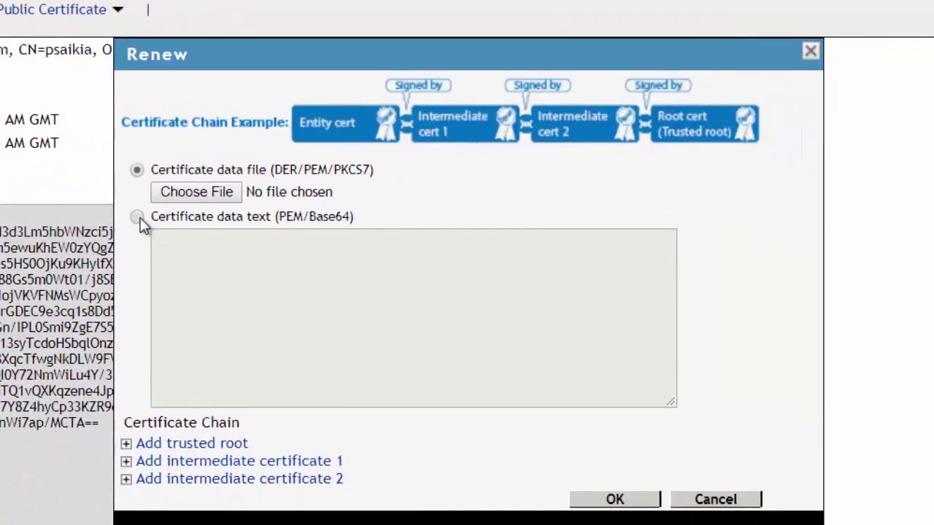
pyautogui.click(138, 219)
pyautogui.click(195, 258)
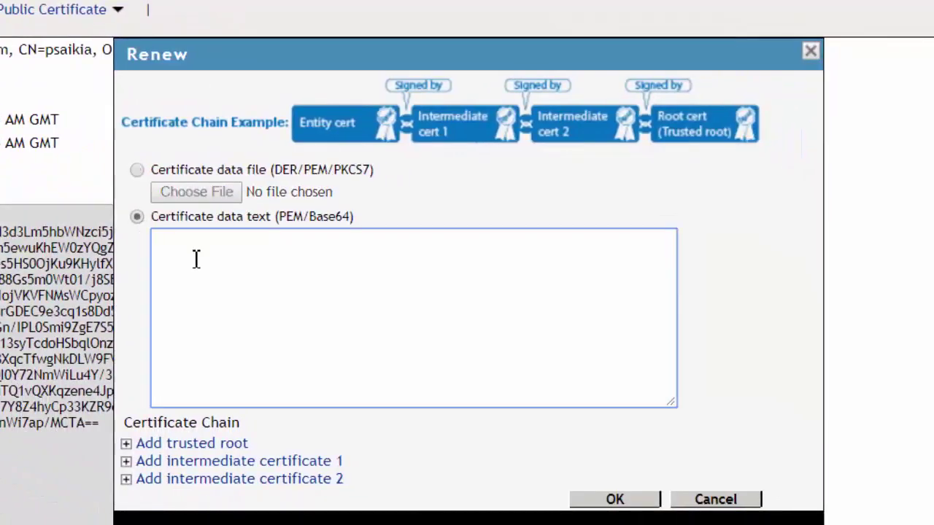
pyautogui.hotkey('ctrl', 'v')
pyautogui.hotkey('alt', 'Tab')
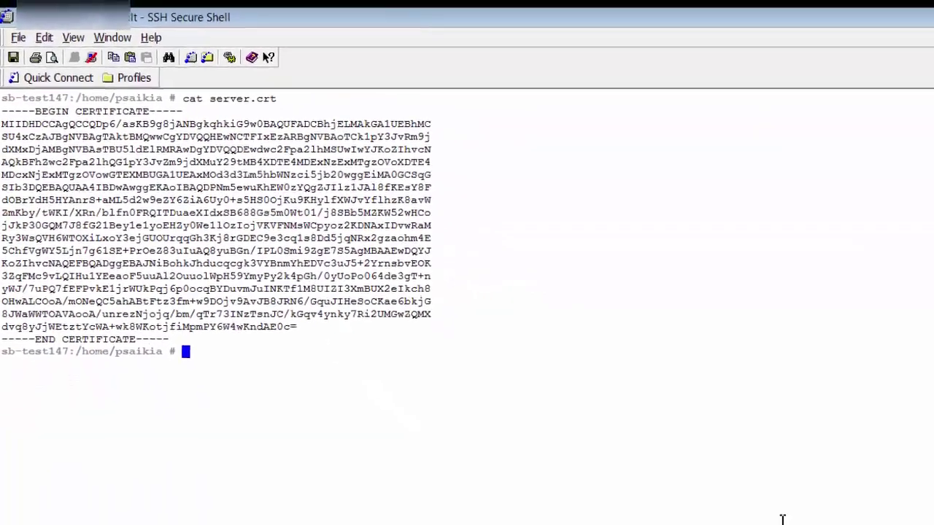
# Step: Print cacert.pem and copy the whole root CA certificate block
pyautogui.write('cat c')
pyautogui.press('Tab')
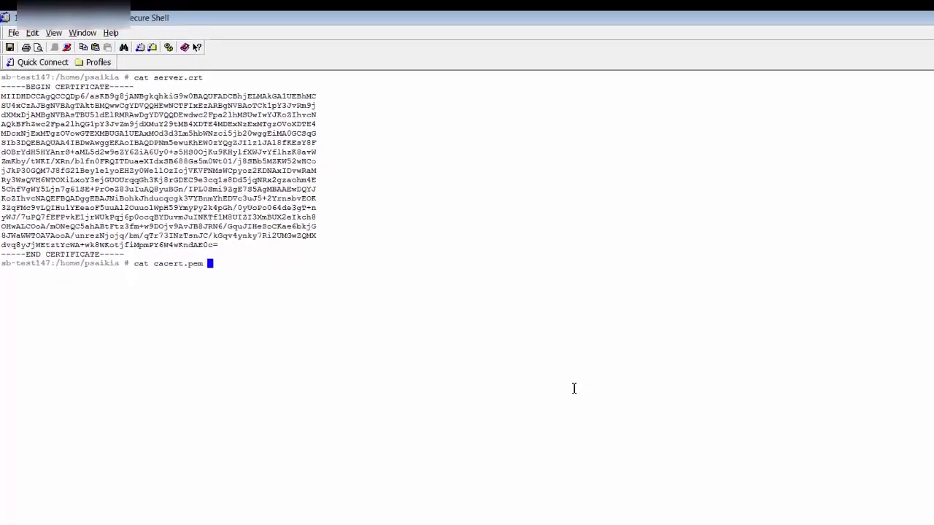
pyautogui.press('Return')
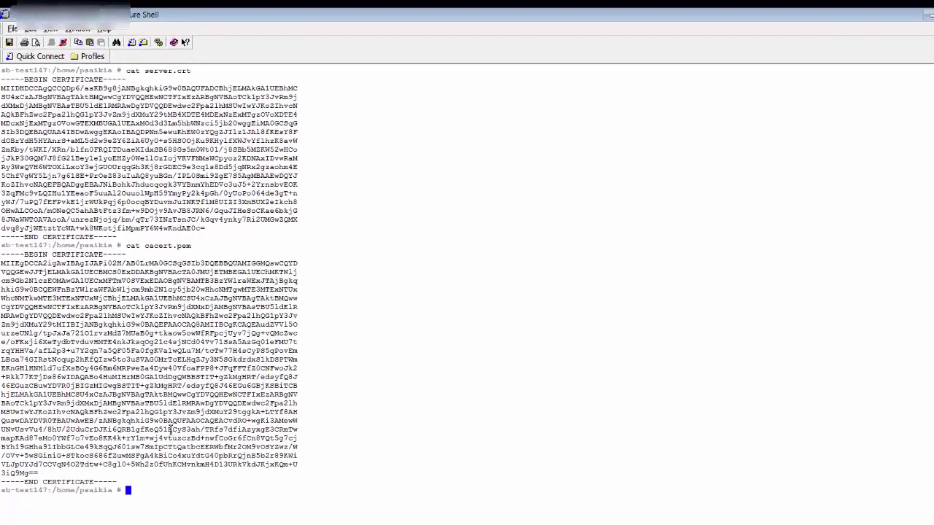
pyautogui.moveTo(111, 460); pyautogui.dragTo(79, 419)
pyautogui.moveTo(88, 376); pyautogui.dragTo(4, 246)
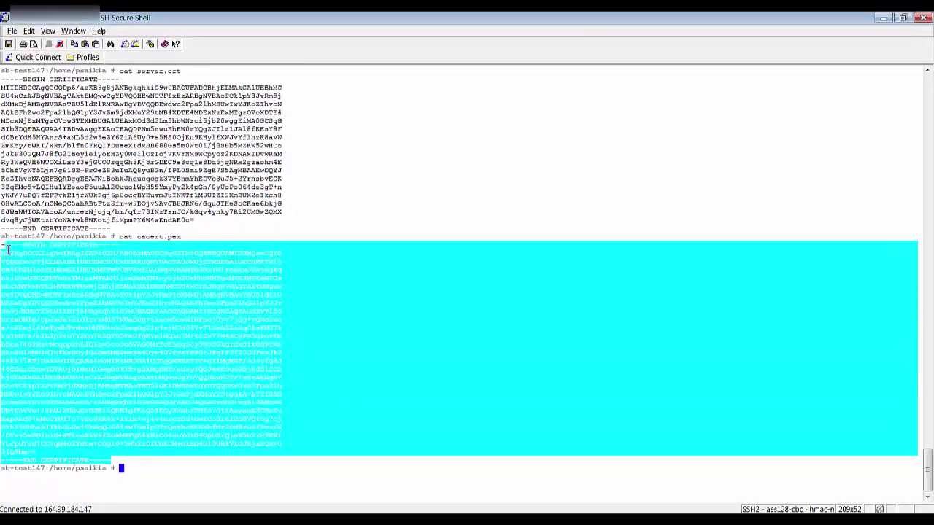
pyautogui.rightClick(35, 254)
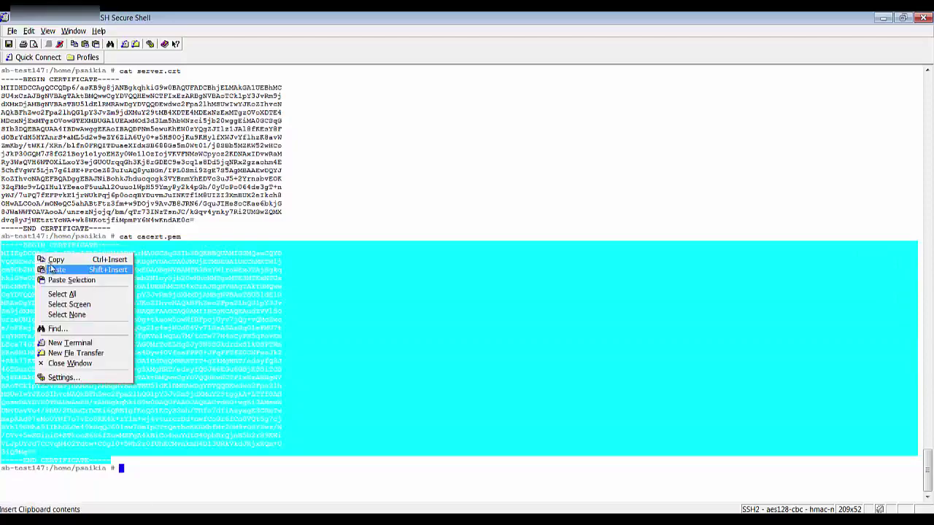
pyautogui.click(56, 261)
pyautogui.hotkey('alt', 'Tab')
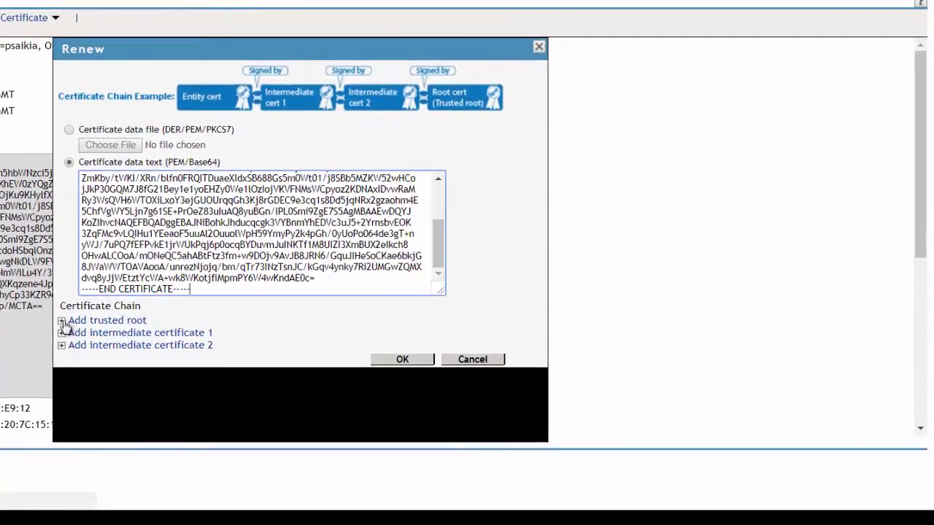
# Step: Paste the root CA text under Add trusted root as certificate data and submit the renewal
pyautogui.click(62, 321)
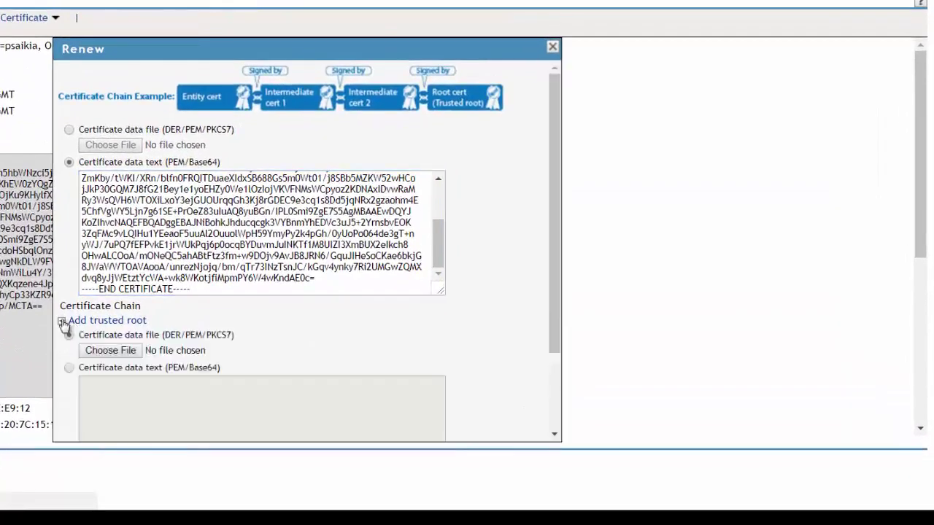
pyautogui.click(69, 369)
pyautogui.click(122, 389)
pyautogui.scroll(-1, 503, 217)
pyautogui.scroll(-2, 504, 217)
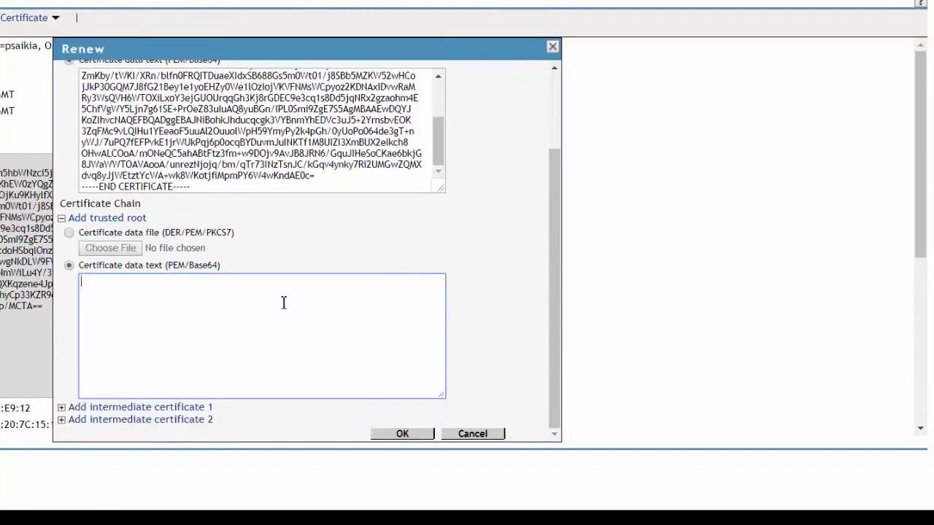
pyautogui.hotkey('ctrl', 'v')
pyautogui.click(400, 434)
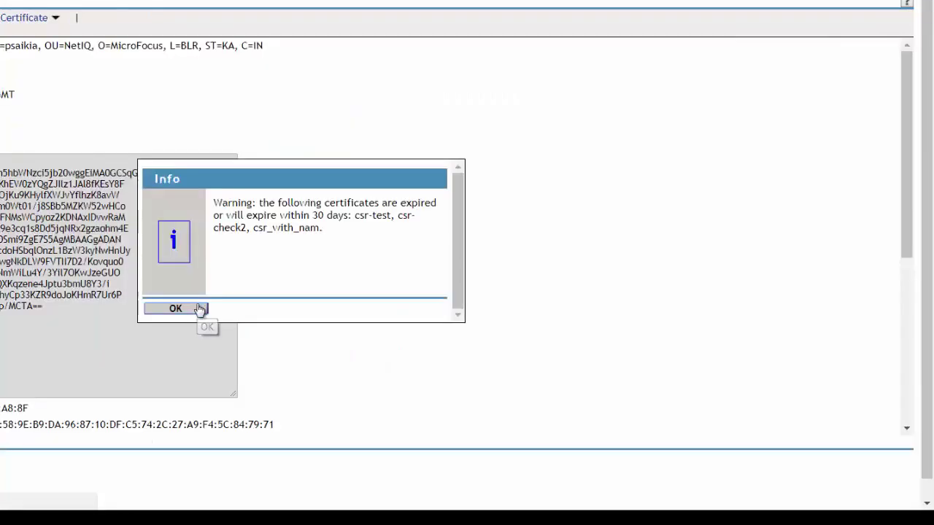
# Step: Dismiss the expiring-certificates notice and close the details, showing csr_with_nam valid to July 16, 2018
pyautogui.click(199, 310)
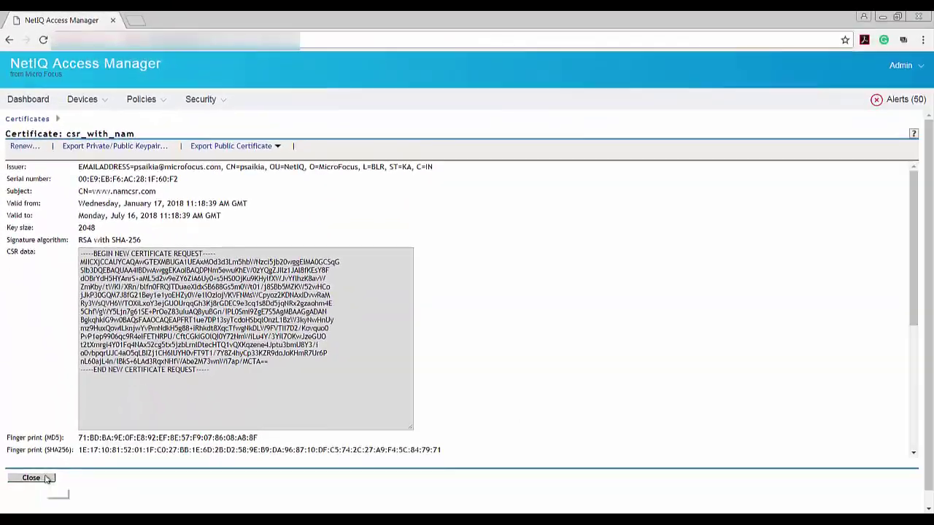
pyautogui.click(46, 479)
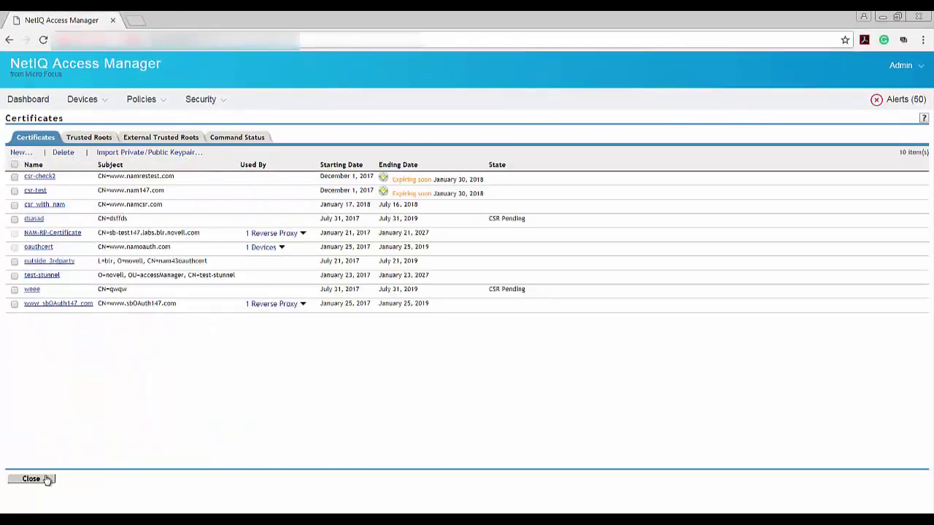